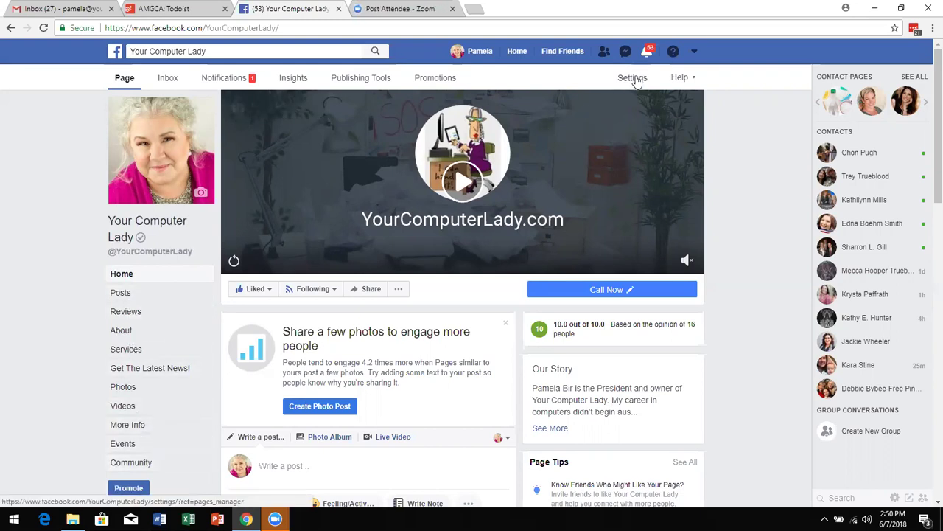
# Open the Facebook page's Edit Page settings and bring up the list of page tabs
pyautogui.click(633, 78)
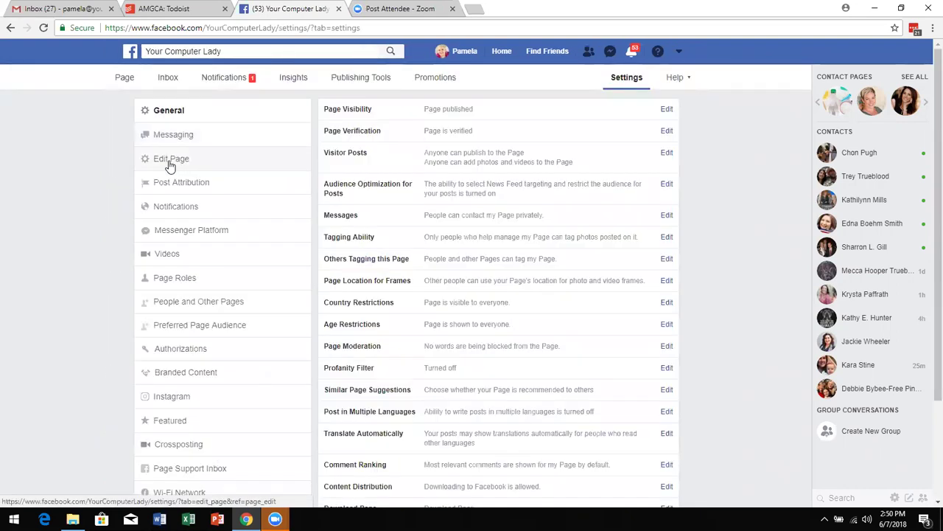
pyautogui.click(170, 160)
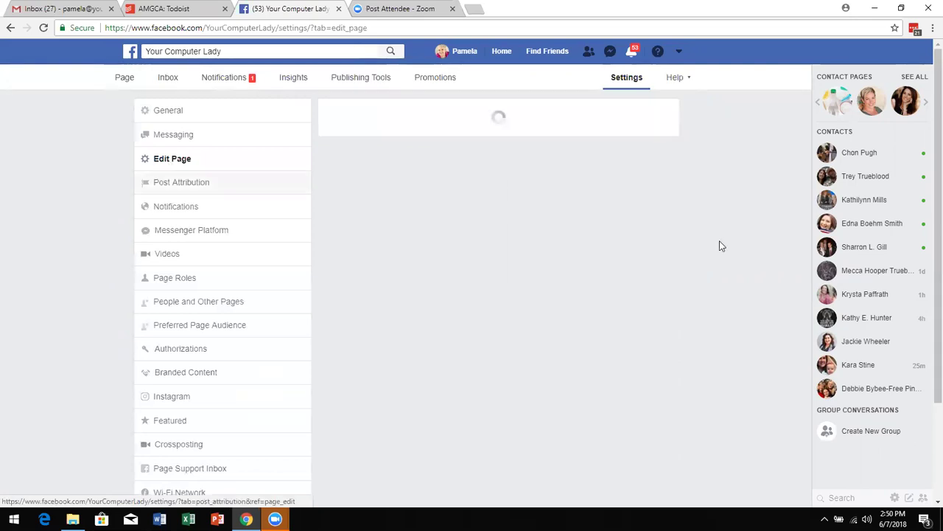
pyautogui.scroll(-3, 764, 254)
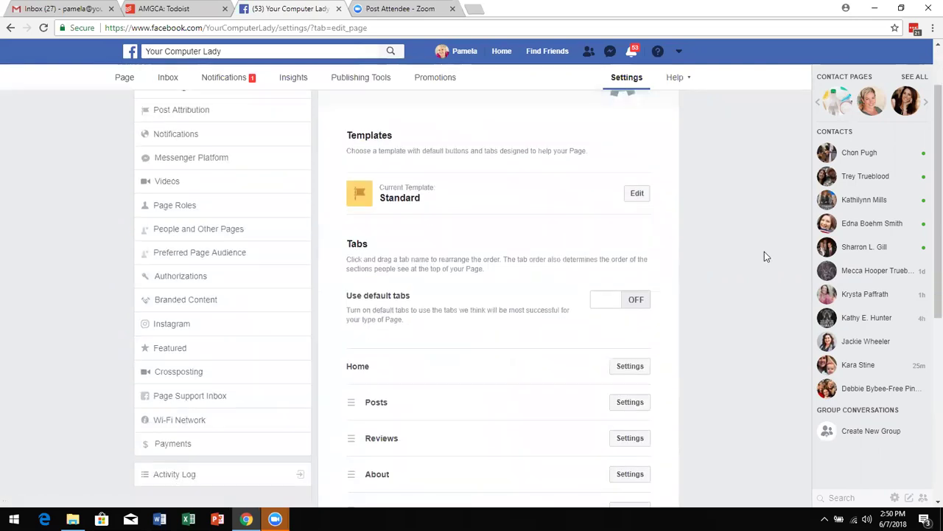
pyautogui.scroll(-1, 765, 256)
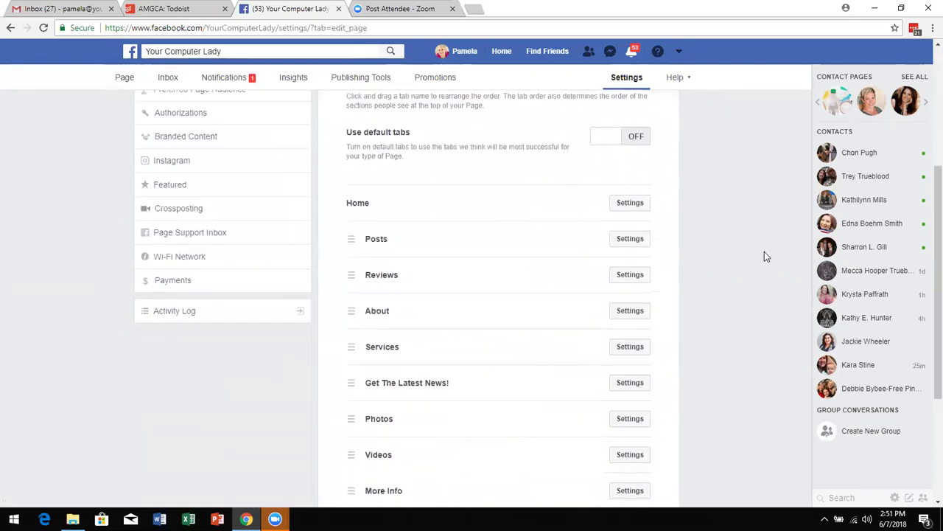
pyautogui.scroll(-1, 764, 256)
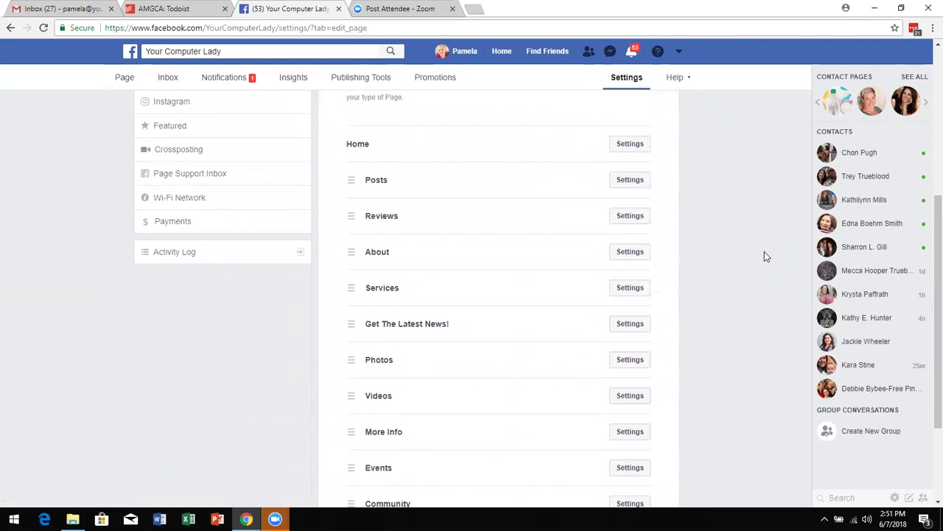
# Switch the Services tab's visibility off and back on, and save the tab's settings
pyautogui.click(631, 289)
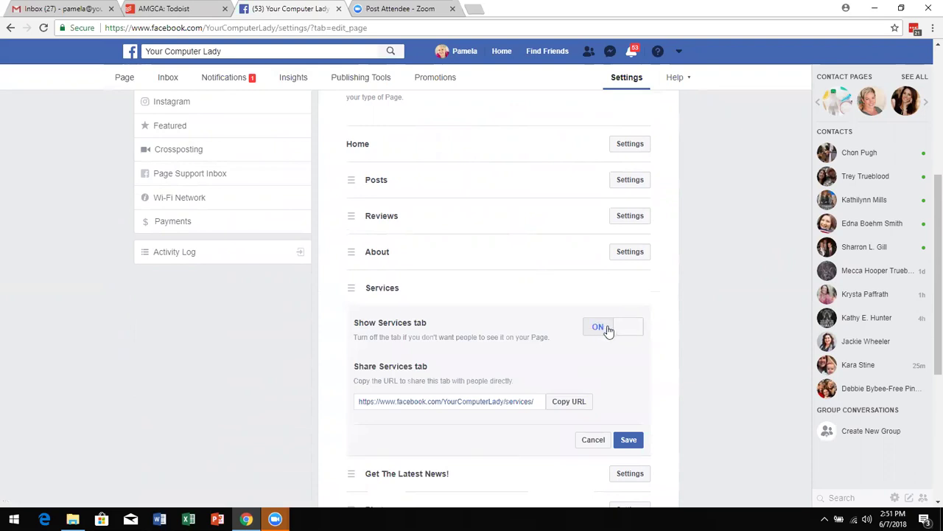
pyautogui.click(627, 330)
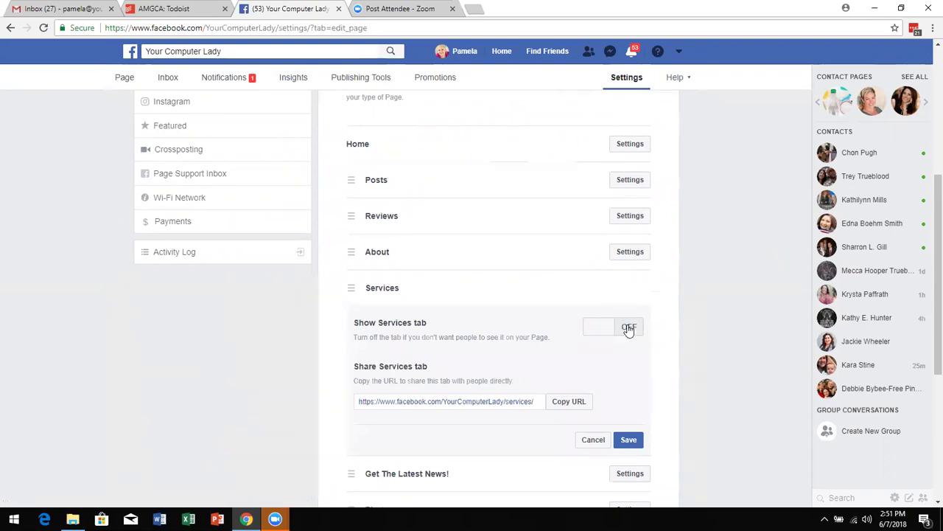
pyautogui.click(598, 327)
pyautogui.click(629, 444)
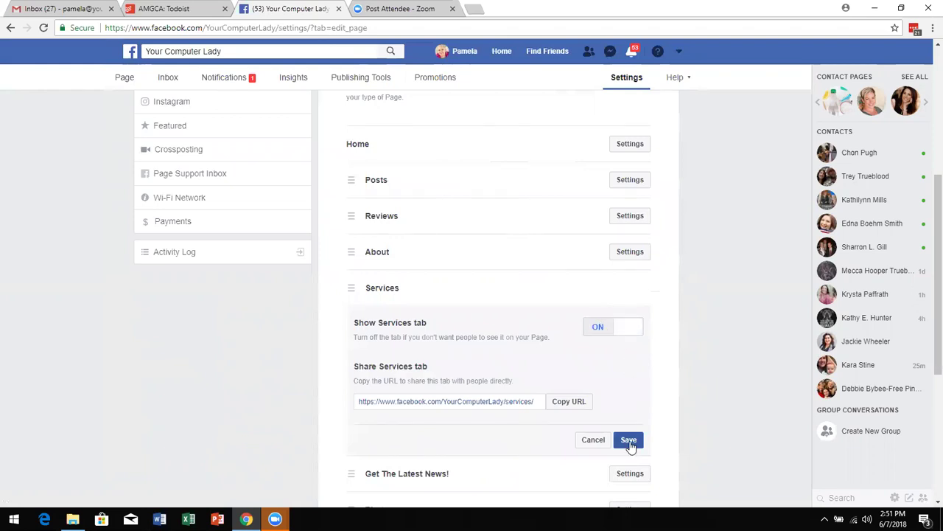
pyautogui.click(630, 442)
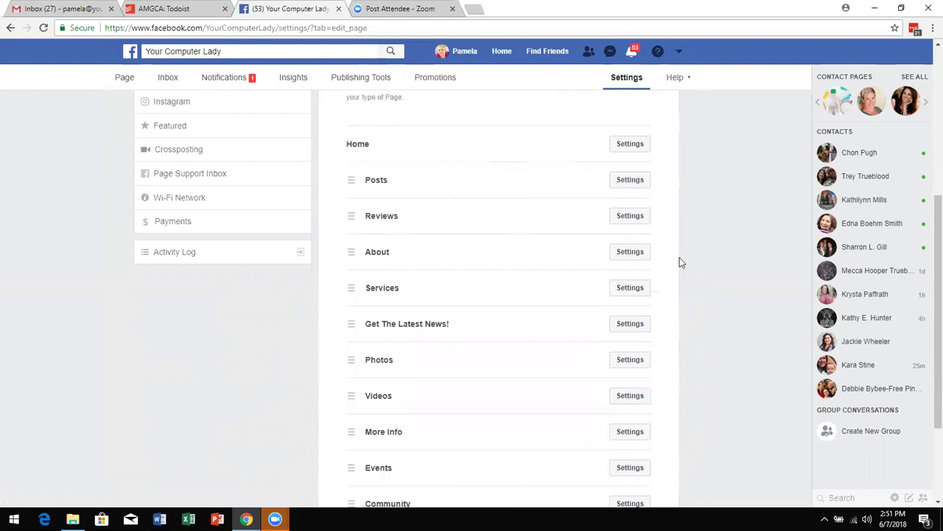
# Move the Community tab above Events, and return it to the end of the tab order
pyautogui.scroll(-3, 666, 284)
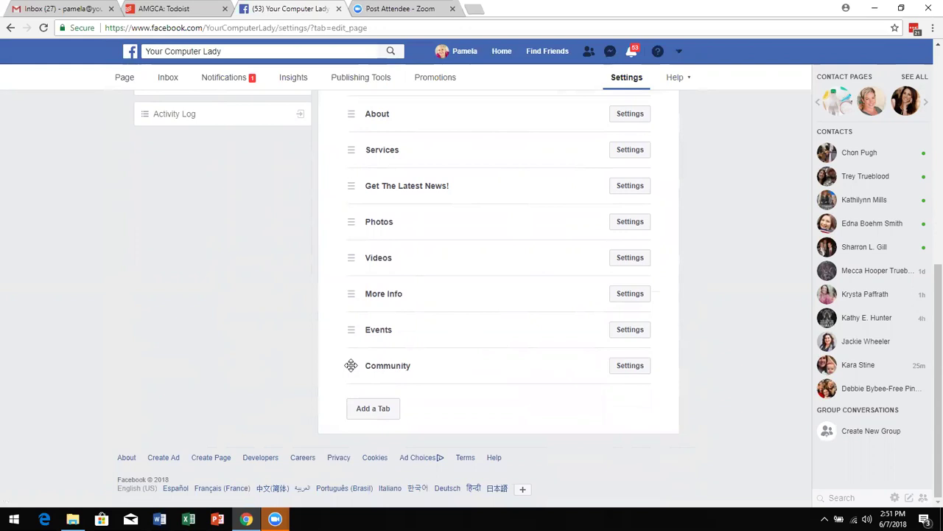
pyautogui.moveTo(350, 365); pyautogui.dragTo(350, 323)
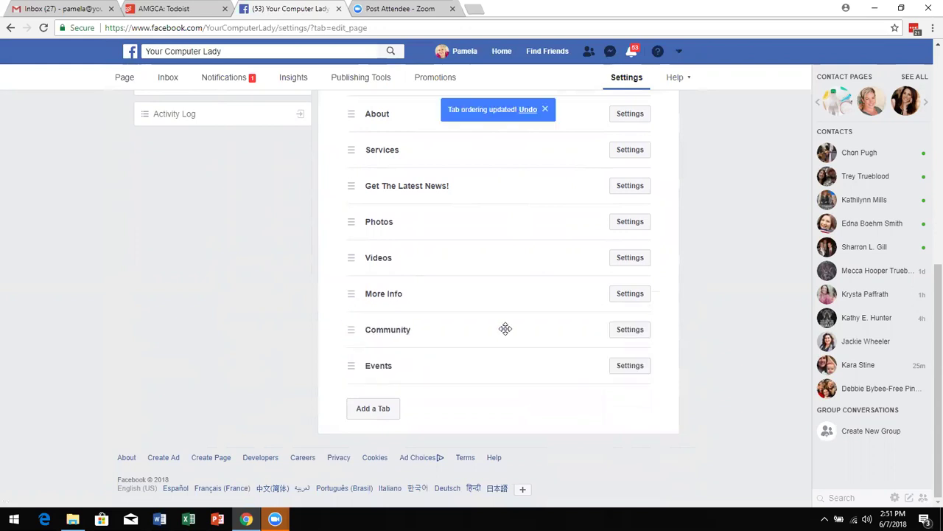
pyautogui.moveTo(351, 329); pyautogui.dragTo(348, 365)
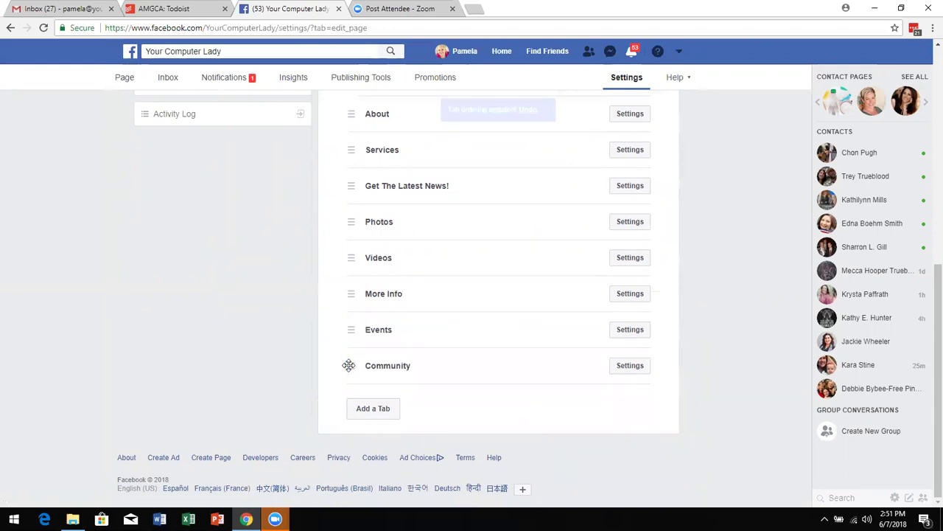
# Return to the page and review the general, business, contact and story details in its About section
pyautogui.scroll(3, 431, 317)
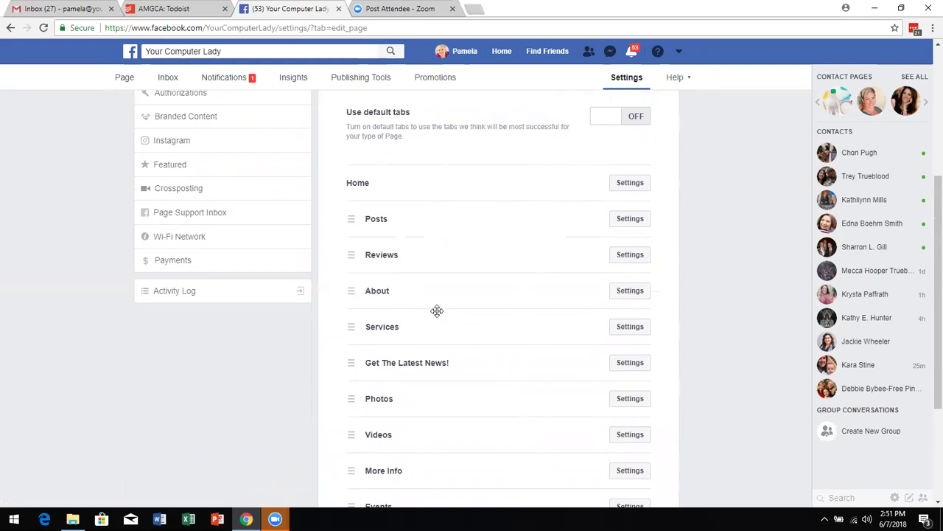
pyautogui.scroll(4, 437, 310)
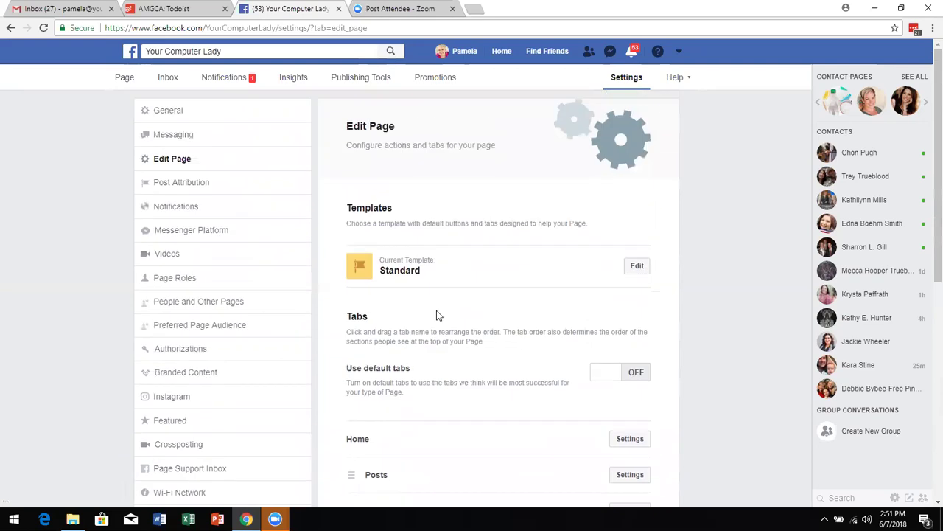
pyautogui.click(124, 82)
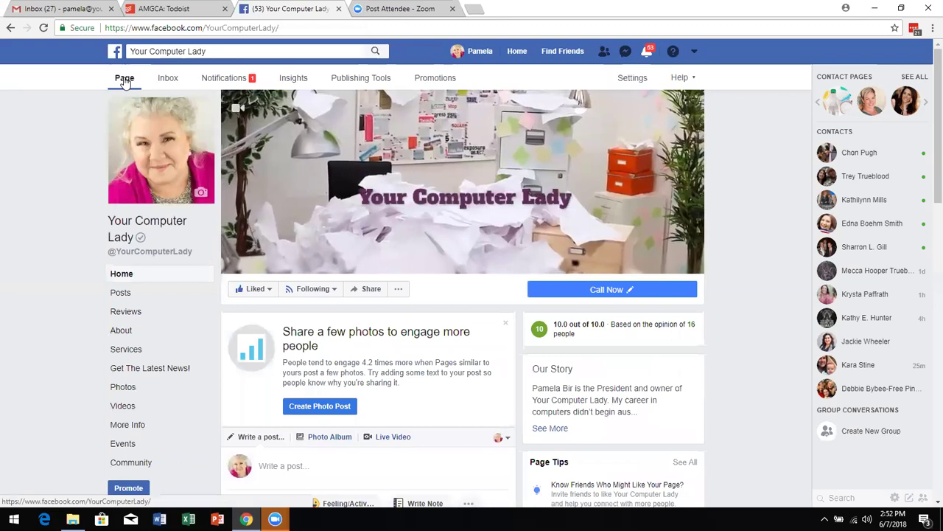
pyautogui.click(136, 333)
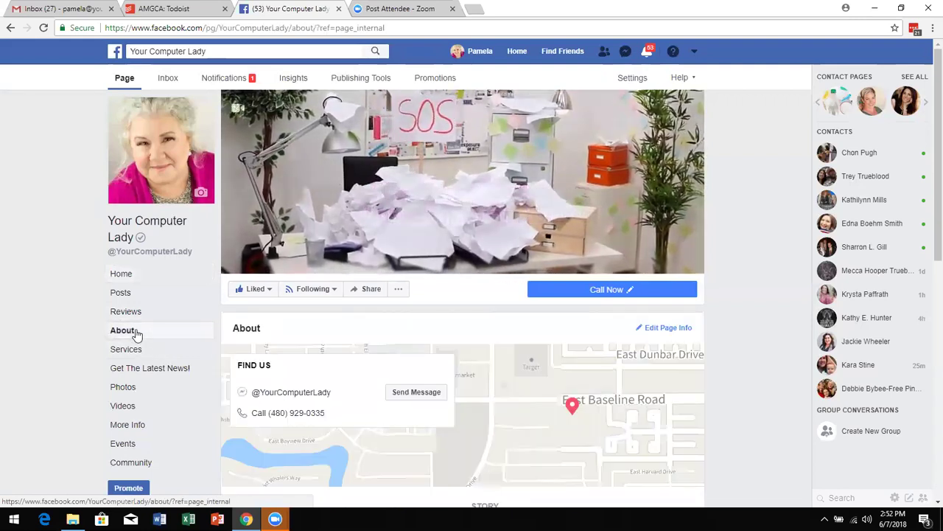
pyautogui.scroll(-3, 751, 288)
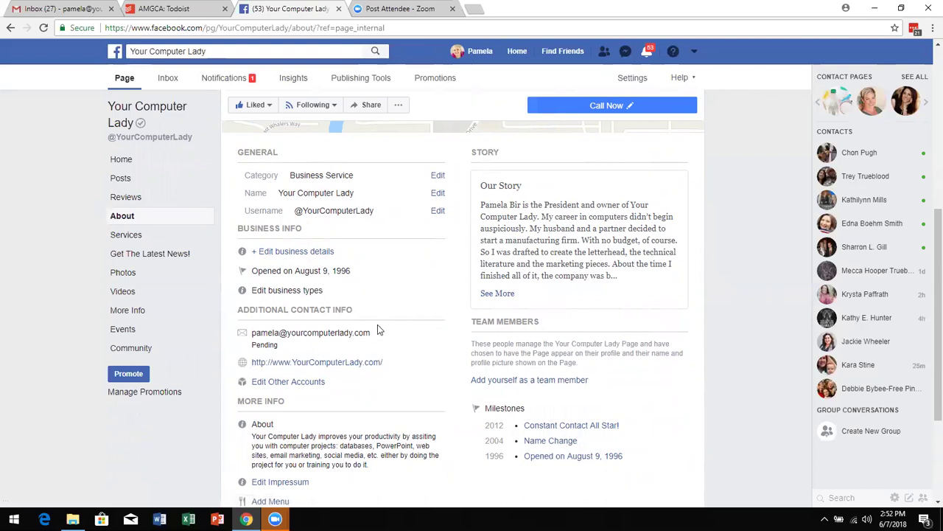
pyautogui.scroll(-1, 378, 324)
pyautogui.scroll(-2, 378, 330)
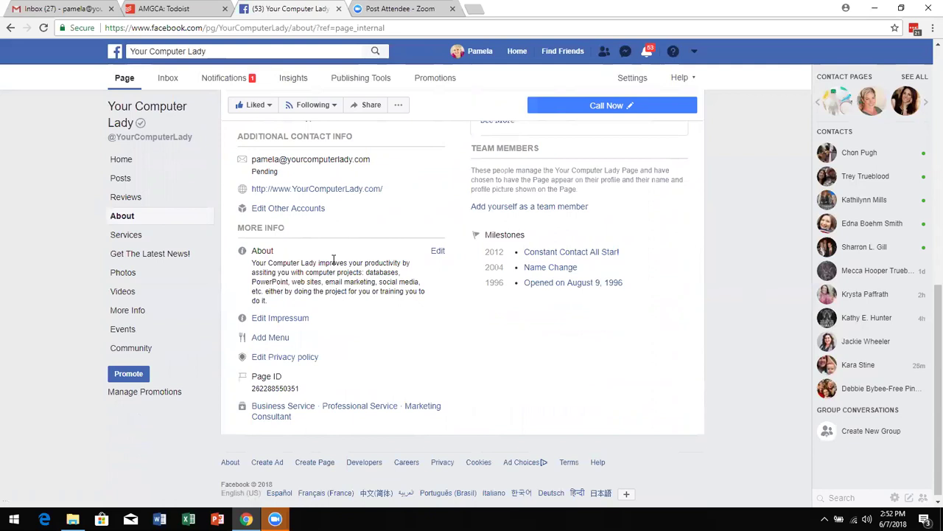
pyautogui.scroll(3, 735, 309)
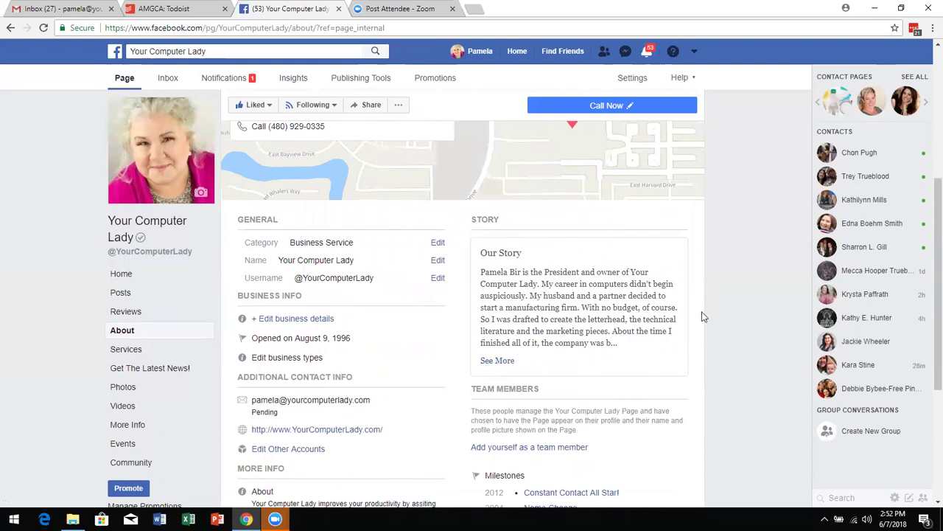
# Open Our Story for editing and upload the "solutions" image from the Desktop as its cover photo
pyautogui.click(499, 360)
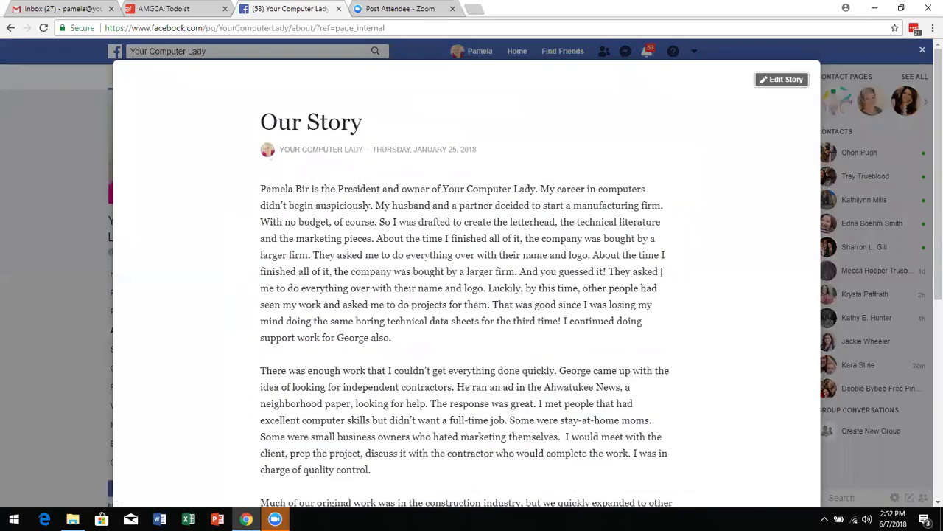
pyautogui.click(793, 86)
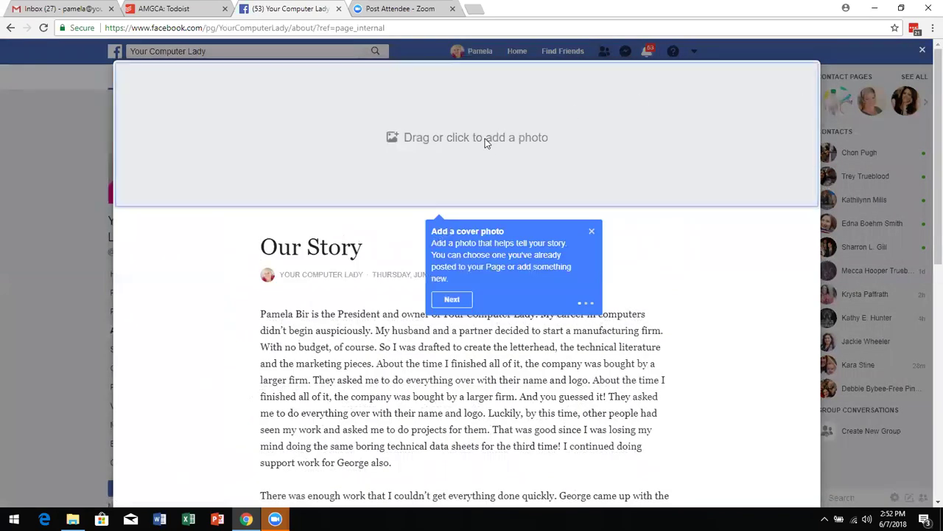
pyautogui.click(486, 143)
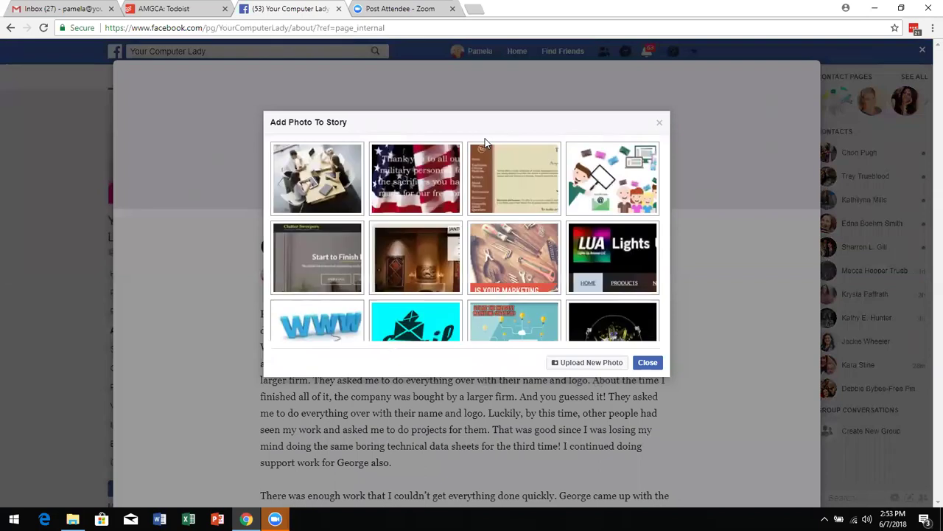
pyautogui.click(599, 363)
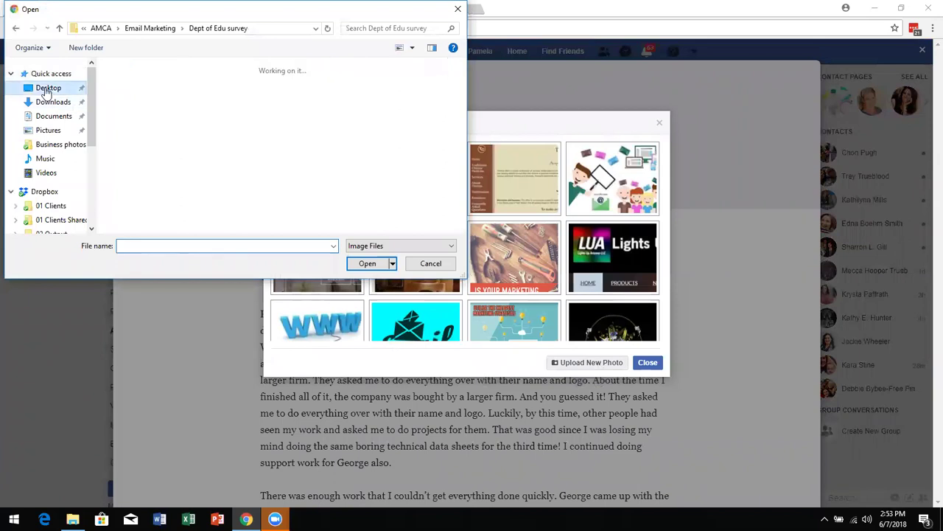
pyautogui.click(47, 88)
pyautogui.click(280, 99)
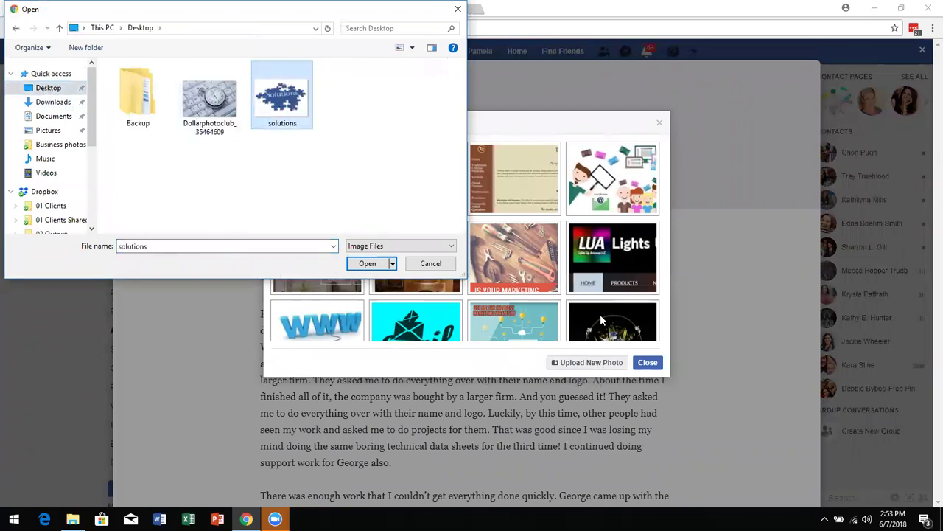
pyautogui.click(367, 263)
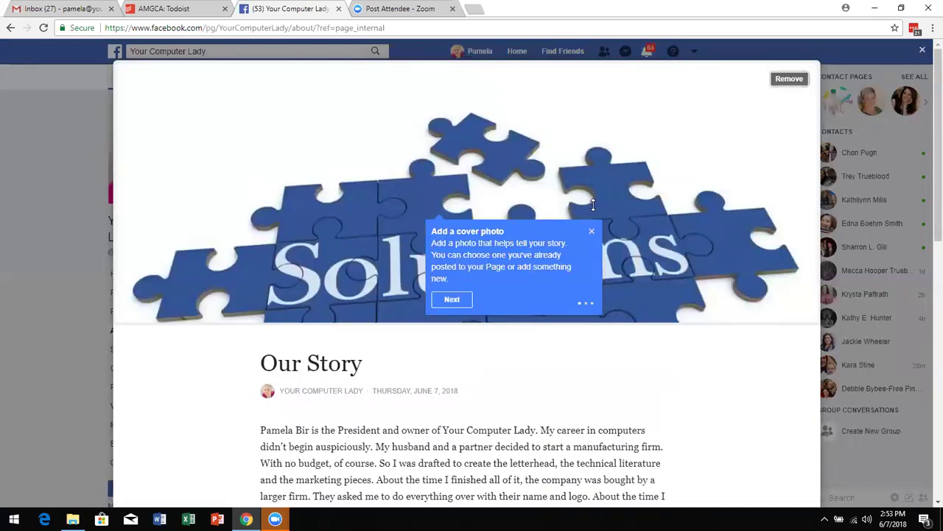
# Reposition the story's cover photo so the whole word "Solutions" is in view, and finish the editing tips
pyautogui.moveTo(641, 251); pyautogui.dragTo(625, 205)
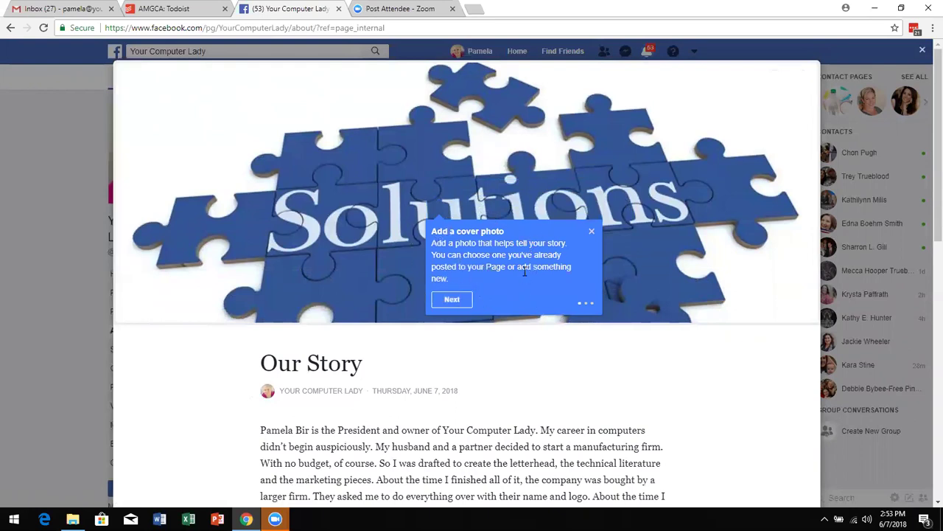
pyautogui.click(451, 299)
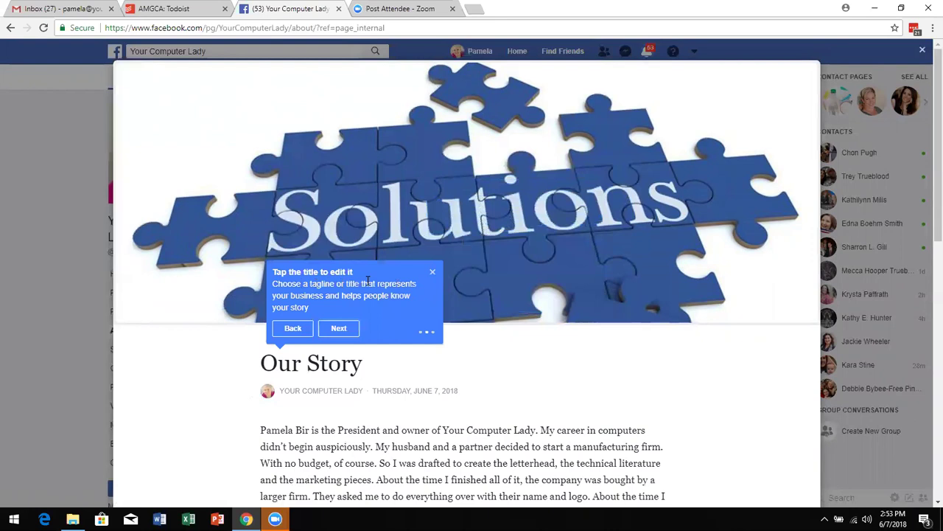
pyautogui.click(340, 330)
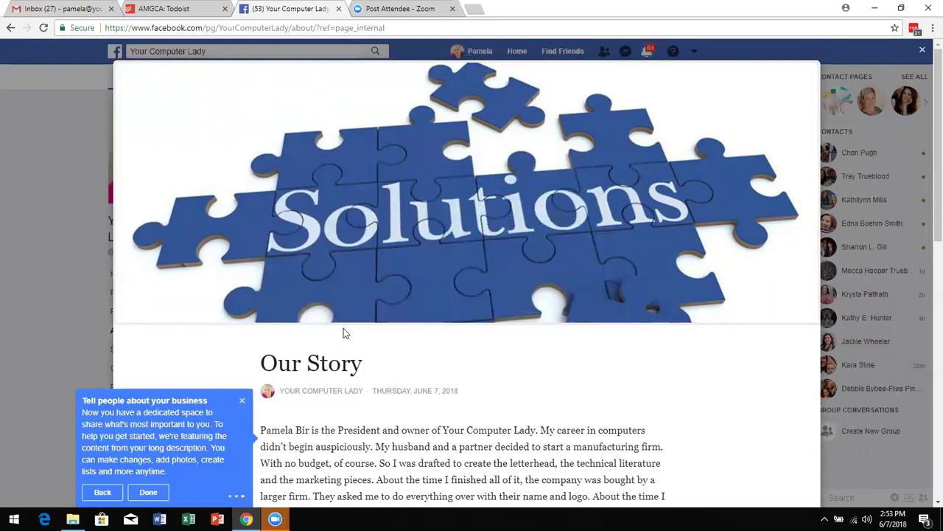
pyautogui.scroll(-3, 344, 331)
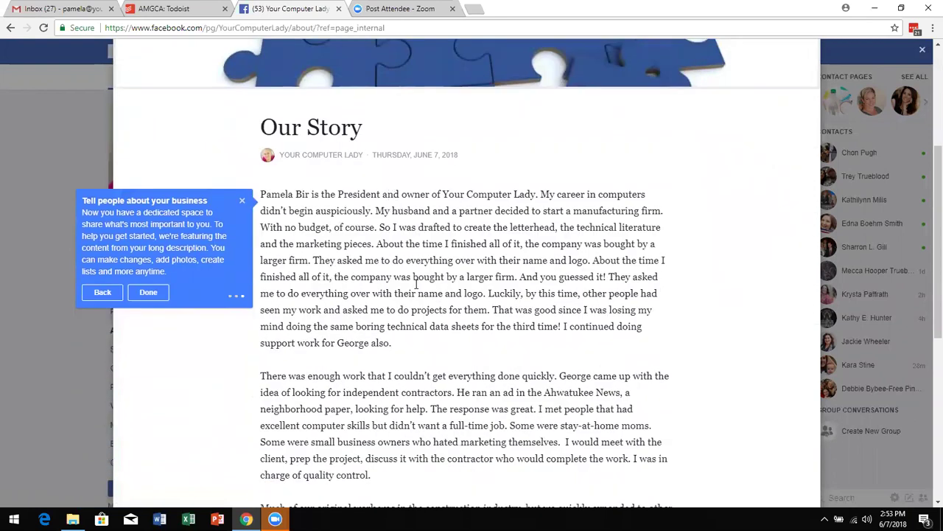
pyautogui.click(149, 293)
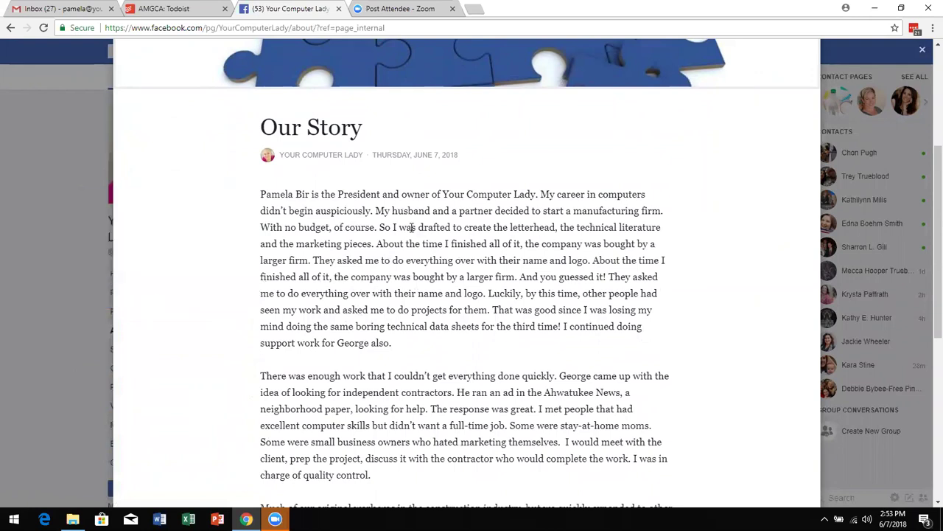
# Review the story text through to its end, publish the update, and check the story in the About section
pyautogui.click(413, 227)
pyautogui.scroll(-5, 559, 271)
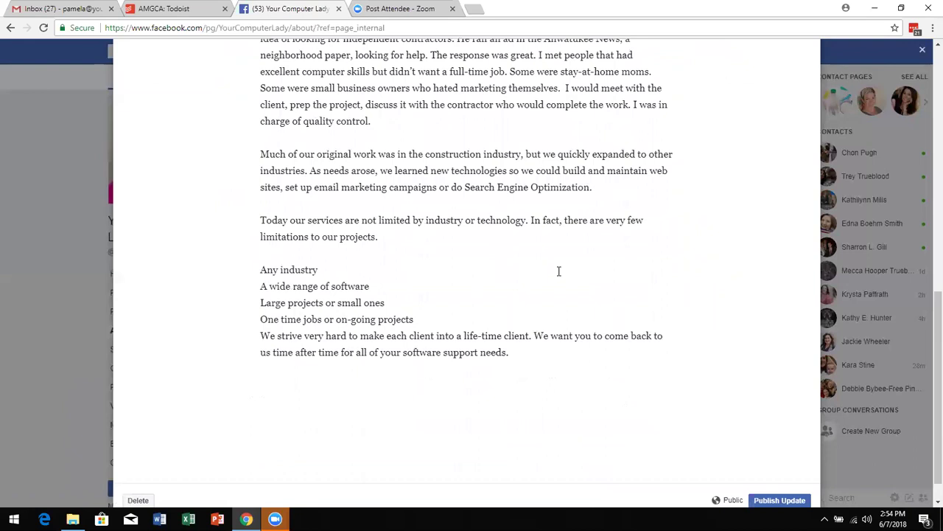
pyautogui.scroll(-1, 558, 271)
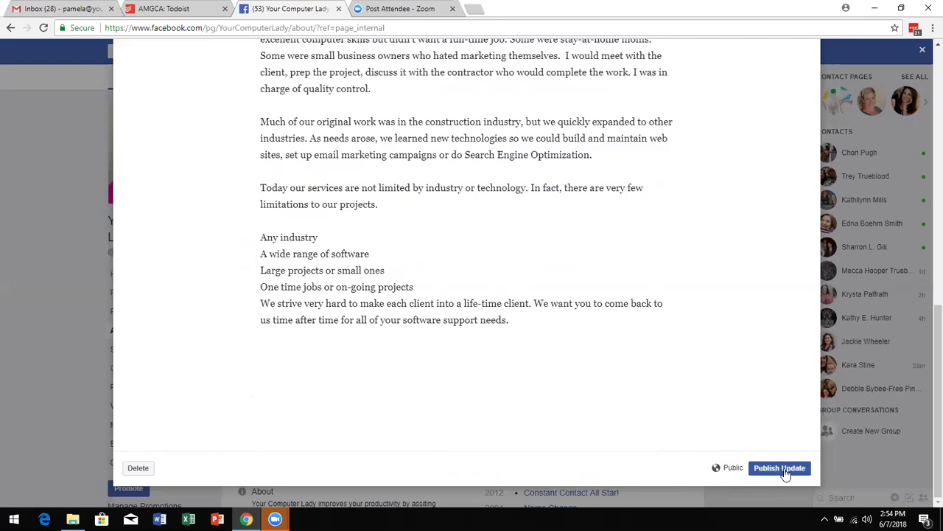
pyautogui.click(784, 470)
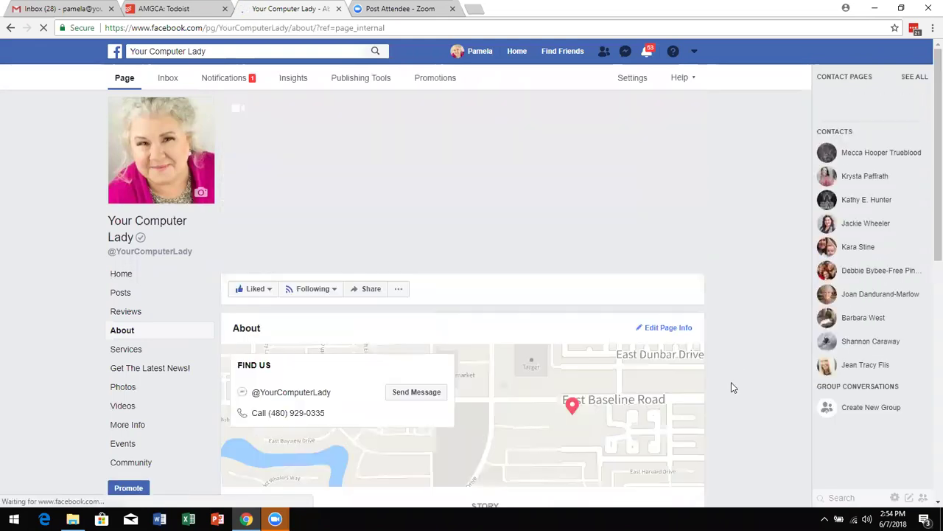
pyautogui.scroll(-3, 743, 390)
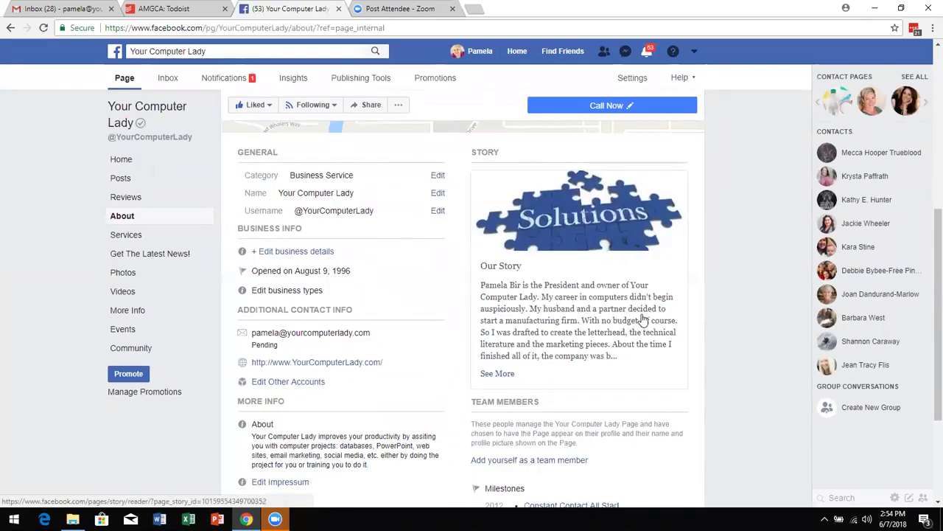
# Start a new service in the page's Services section and upload the "Dollarphotoclub_35464609" image from the Desktop as its photo
pyautogui.click(124, 239)
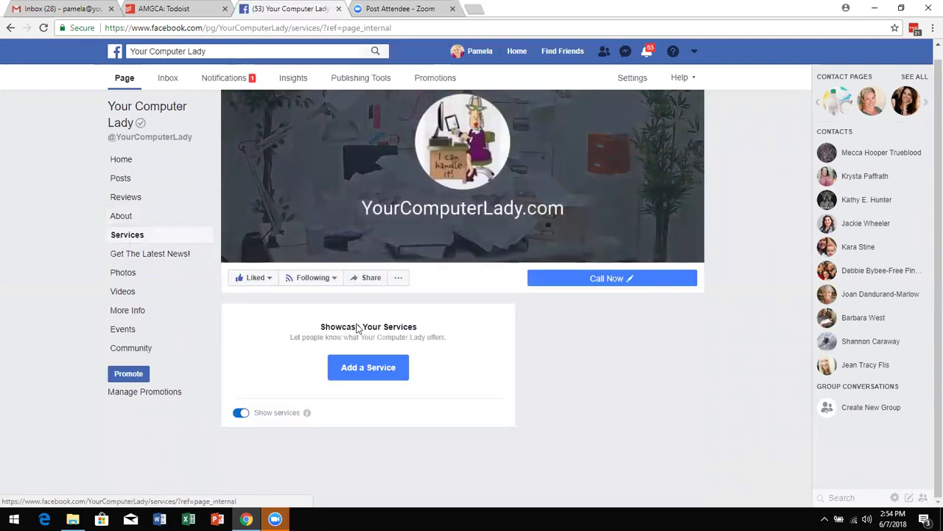
pyautogui.scroll(-2, 514, 356)
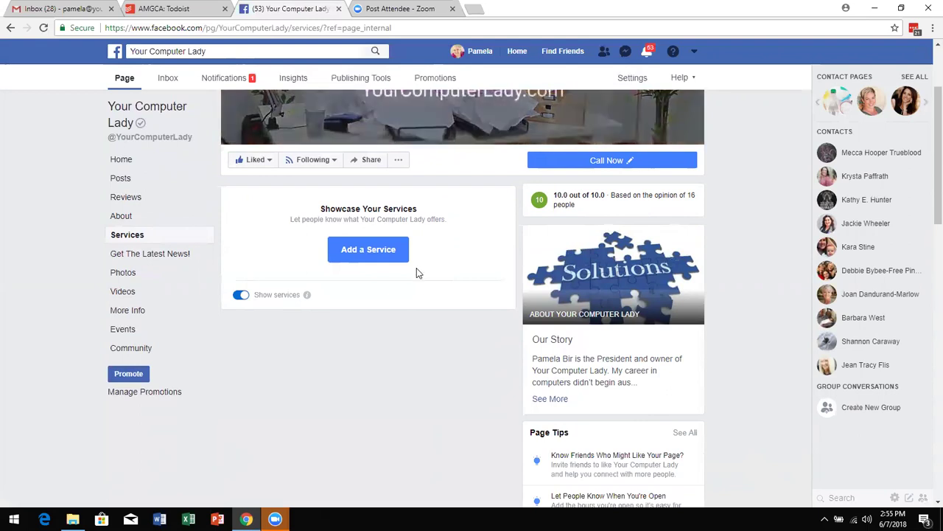
pyautogui.click(383, 253)
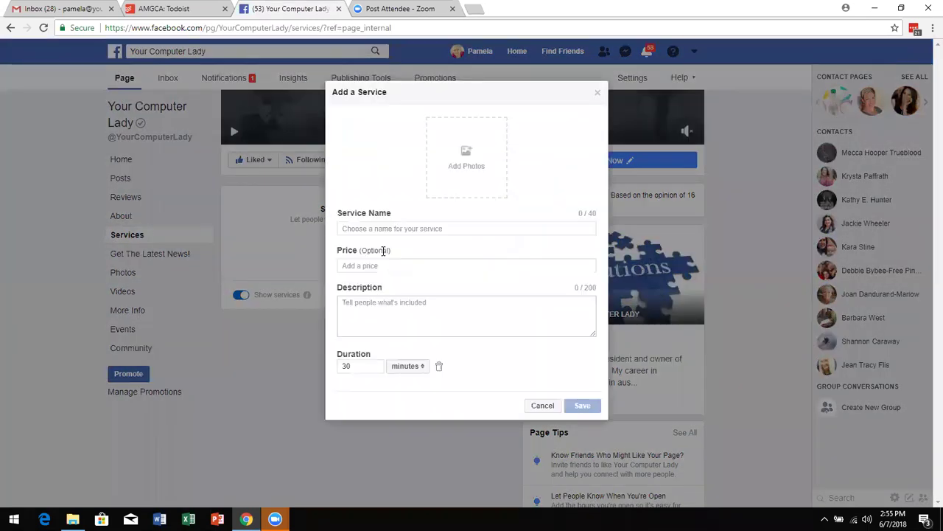
pyautogui.click(468, 161)
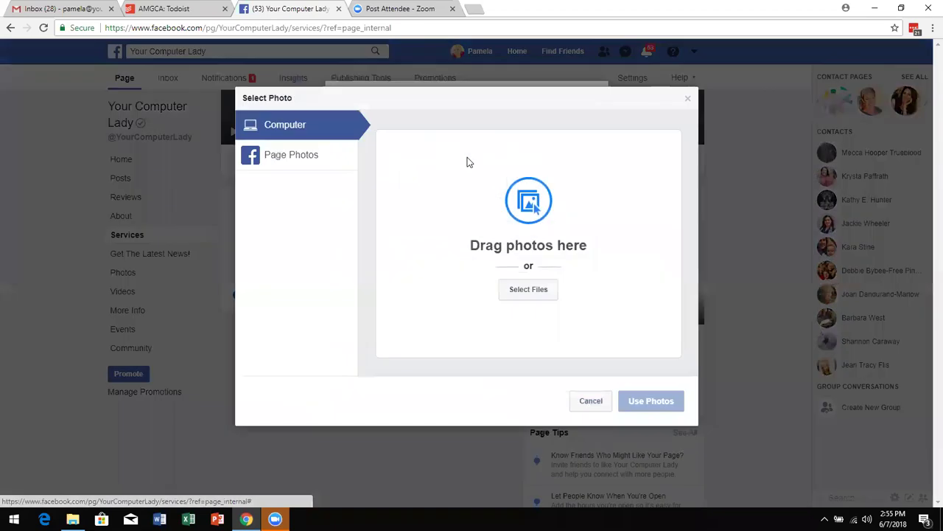
pyautogui.click(531, 293)
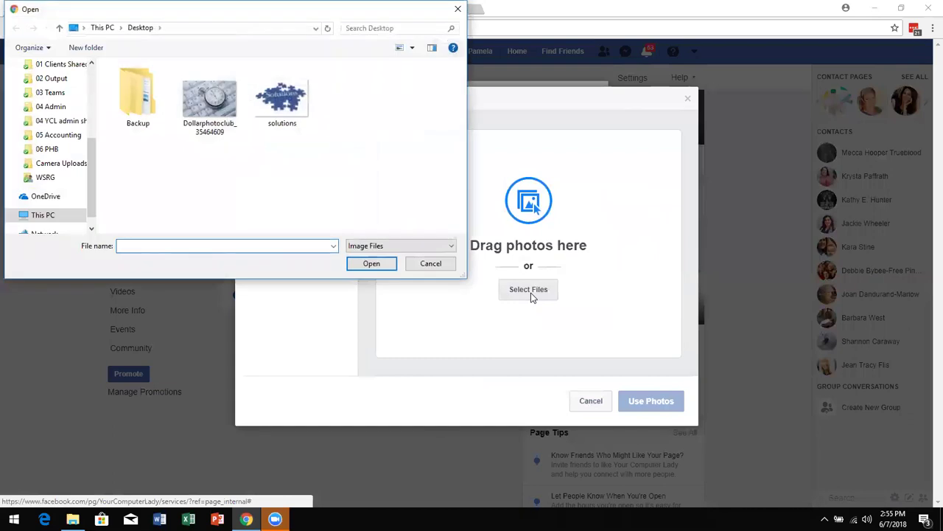
pyautogui.click(216, 101)
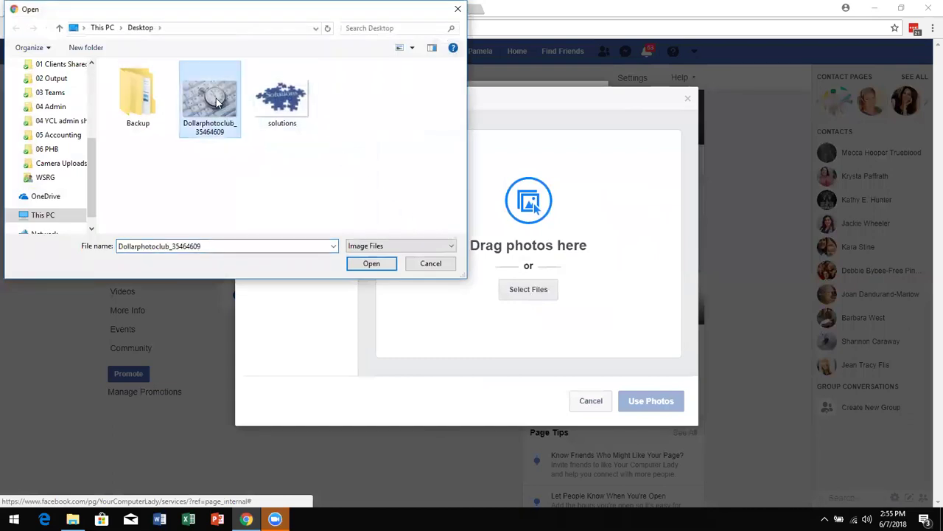
pyautogui.click(387, 264)
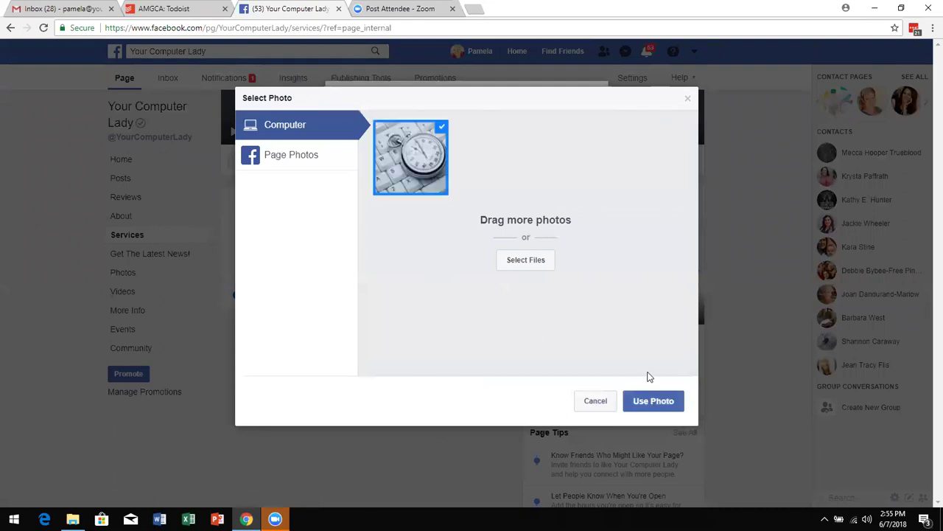
pyautogui.click(657, 400)
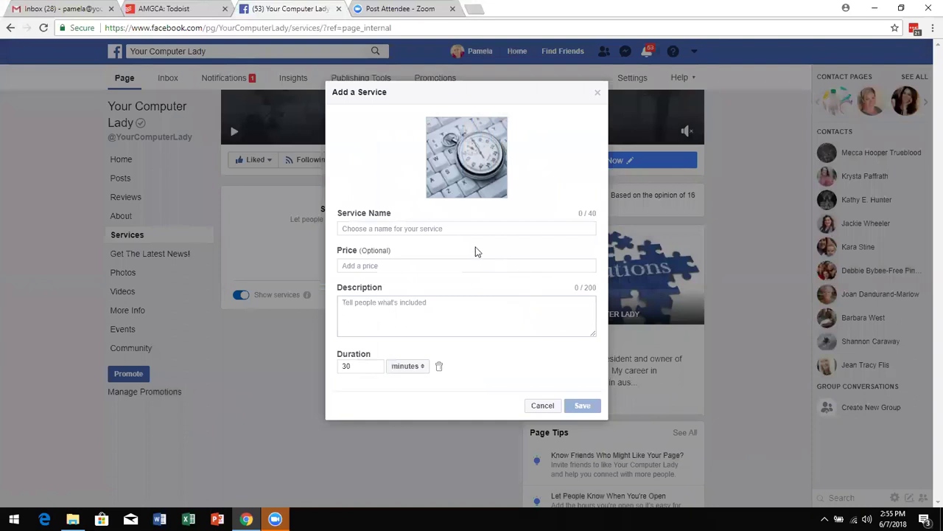
# Name the service "Personal Training" and set its price to "$$"
pyautogui.click(463, 230)
pyautogui.write('P')
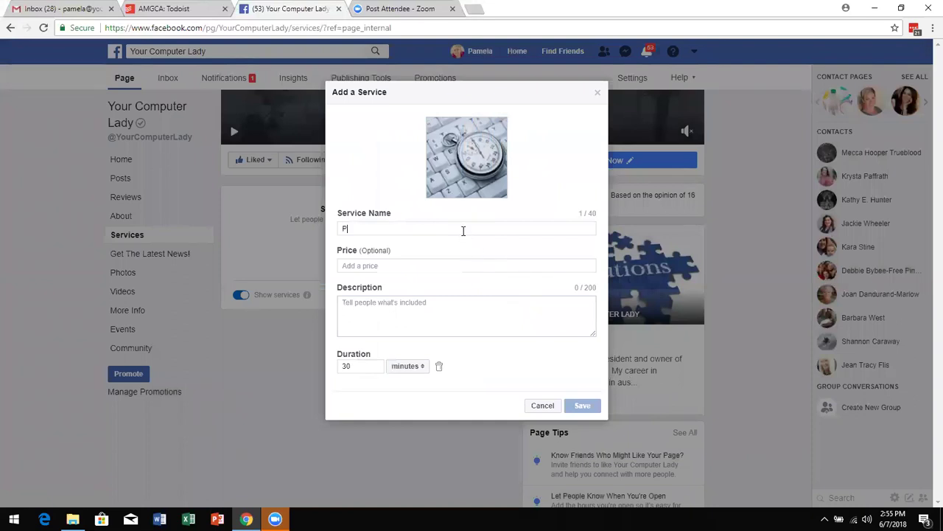
pyautogui.write('ersonal Training')
pyautogui.press('Tab')
pyautogui.write('$$')
# Enter the service description "One-on-one training to jump start your computer skills."
pyautogui.click(419, 310)
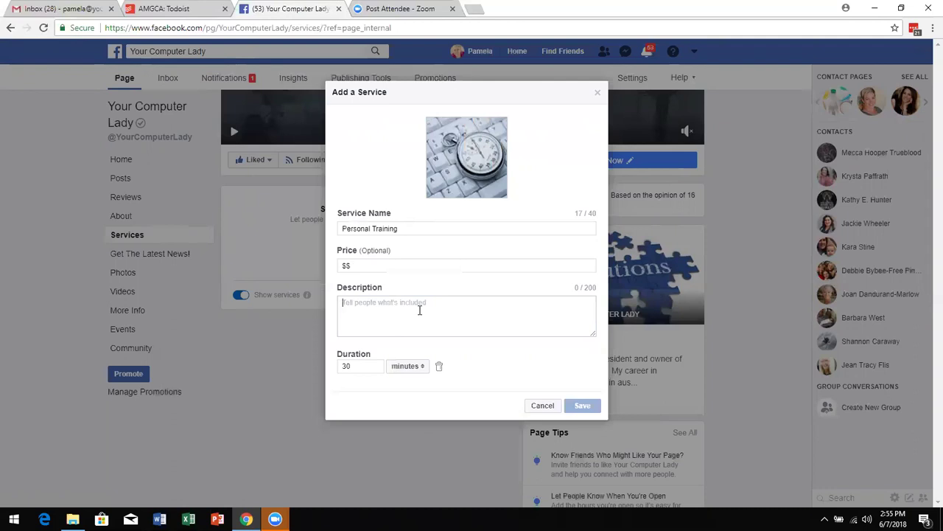
pyautogui.write('One')
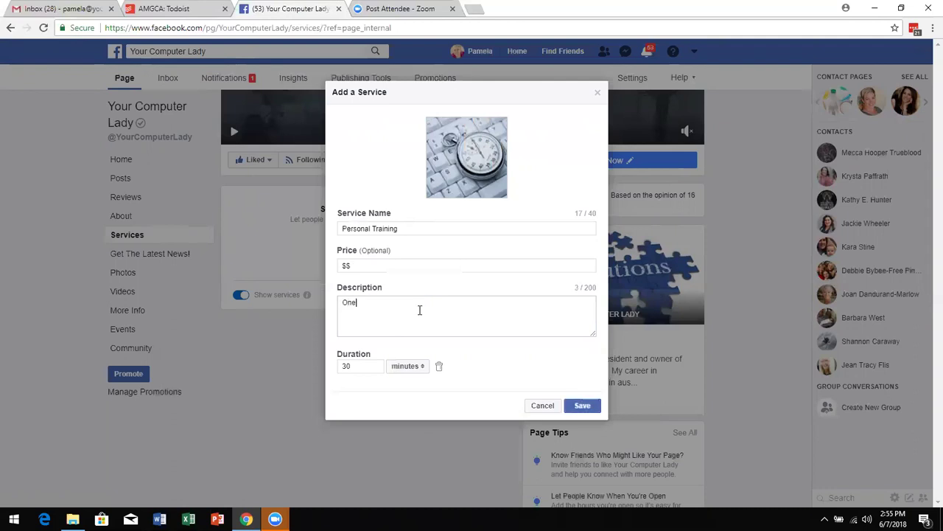
pyautogui.write('-on-one training to jump start your computer skills.')
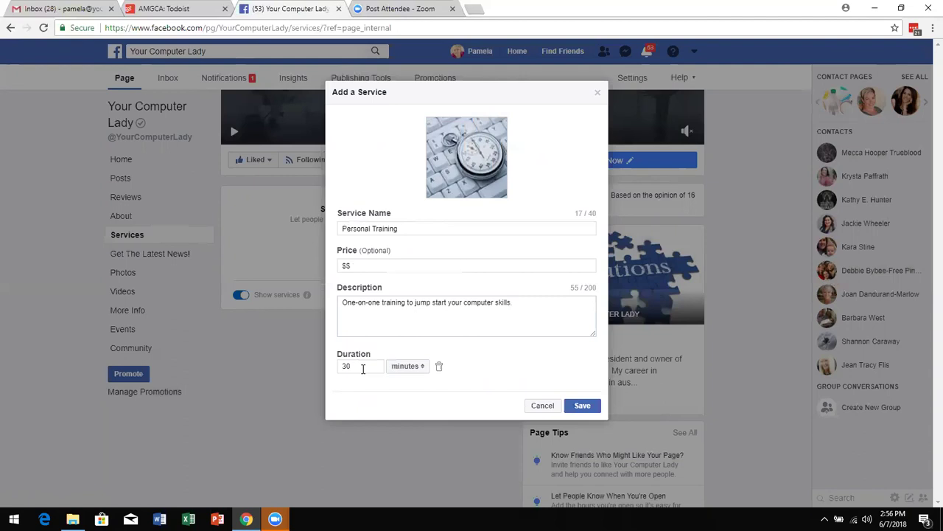
# Remove the specific duration so that the service's duration varies, and save the service
pyautogui.moveTo(363, 368); pyautogui.dragTo(329, 377)
pyautogui.write('45')
pyautogui.click(439, 368)
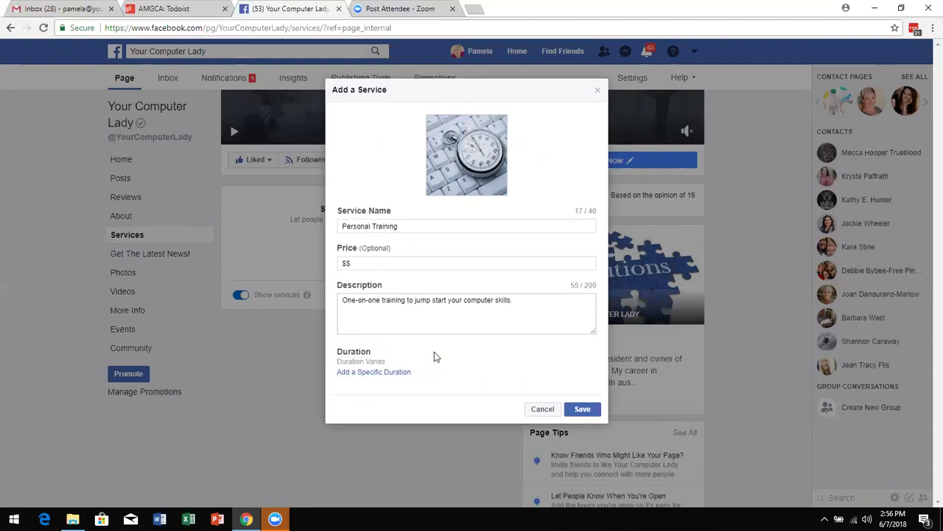
pyautogui.click(582, 409)
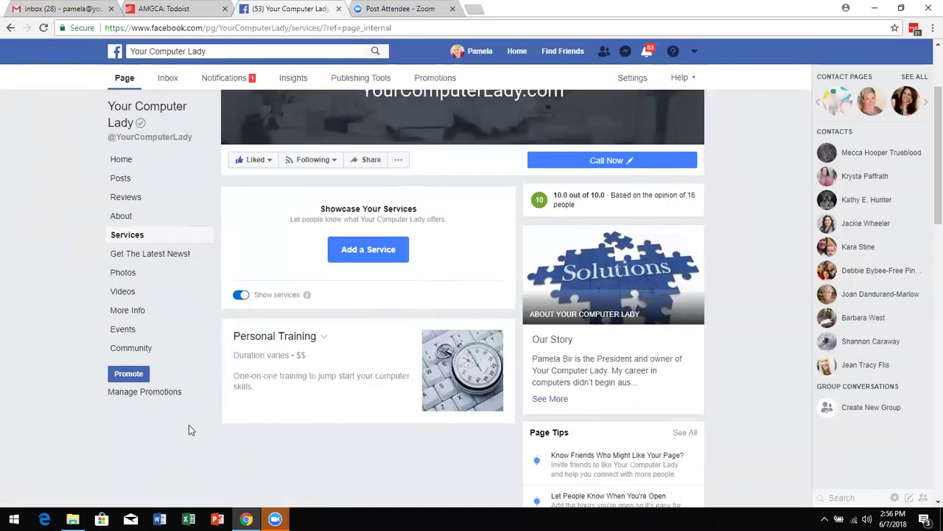
# Start adding another service to the page
pyautogui.scroll(-2, 189, 424)
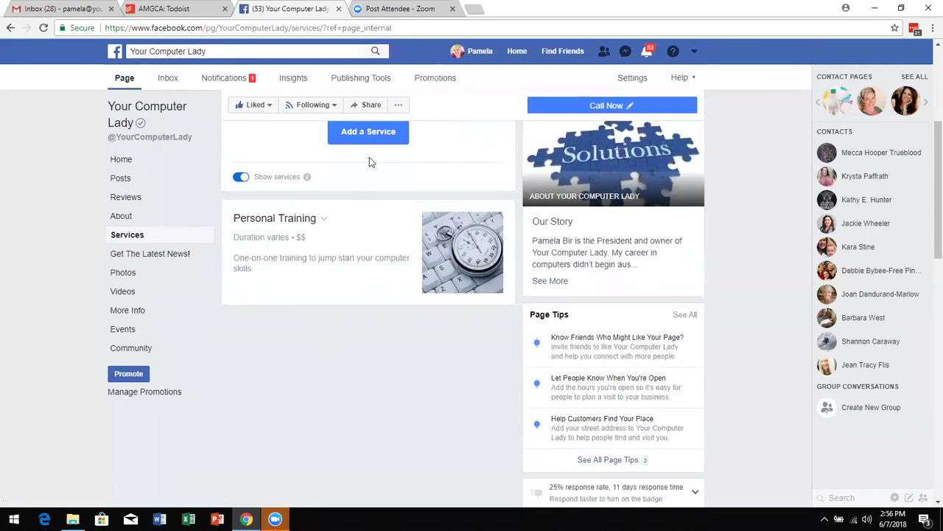
pyautogui.click(373, 140)
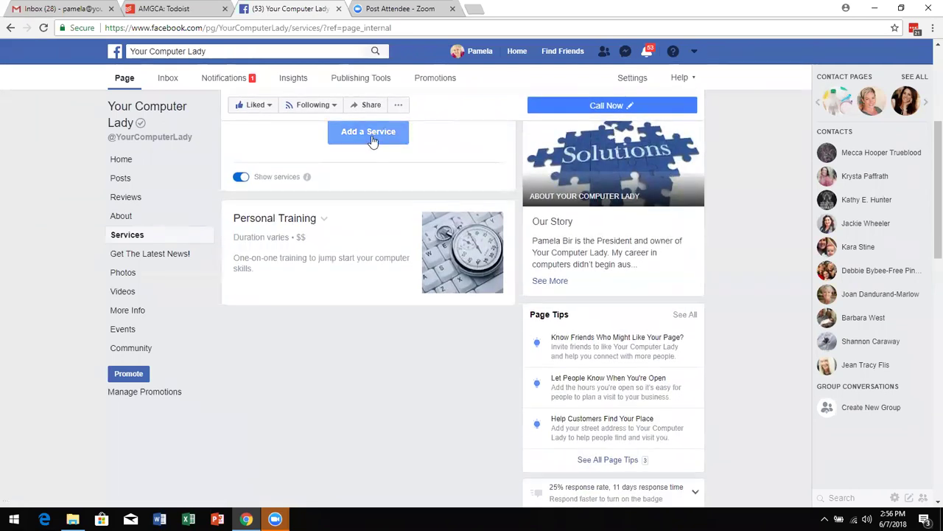